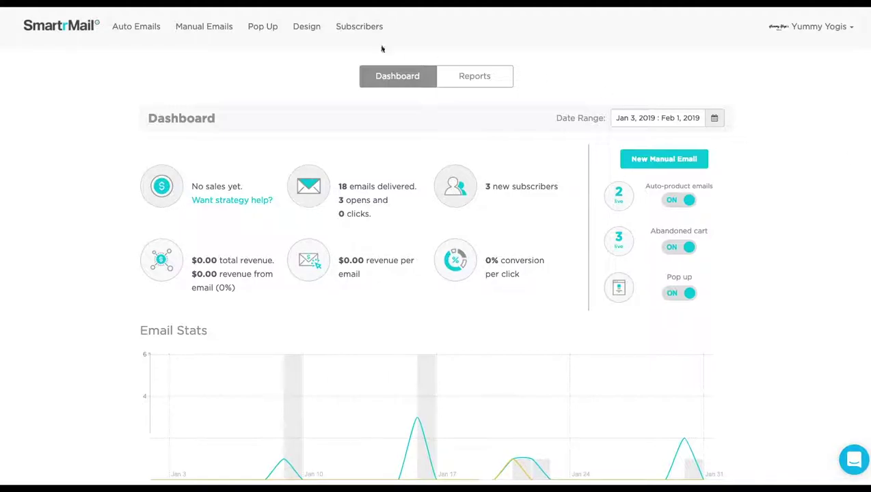
Create a new smart segment for subscribers and name it Yoga Pants Purchasers.
{"action": "left_click", "coordinate": [354, 26]}
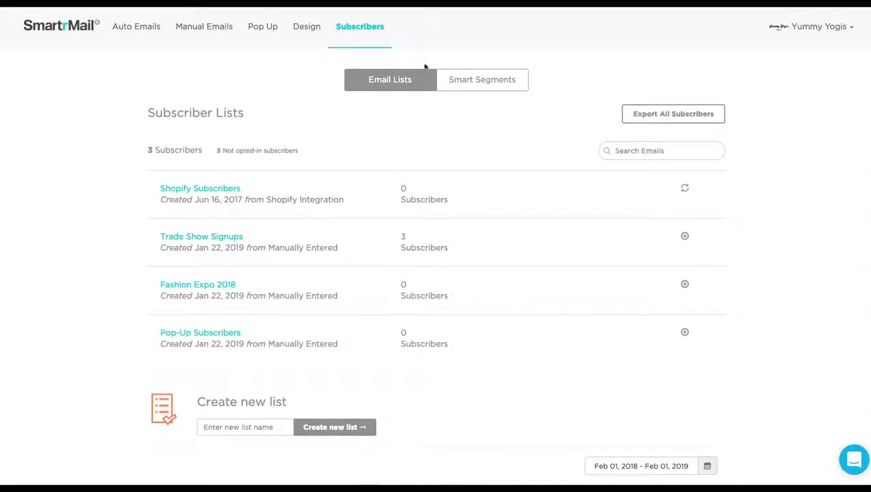
{"action": "left_click", "coordinate": [450, 79]}
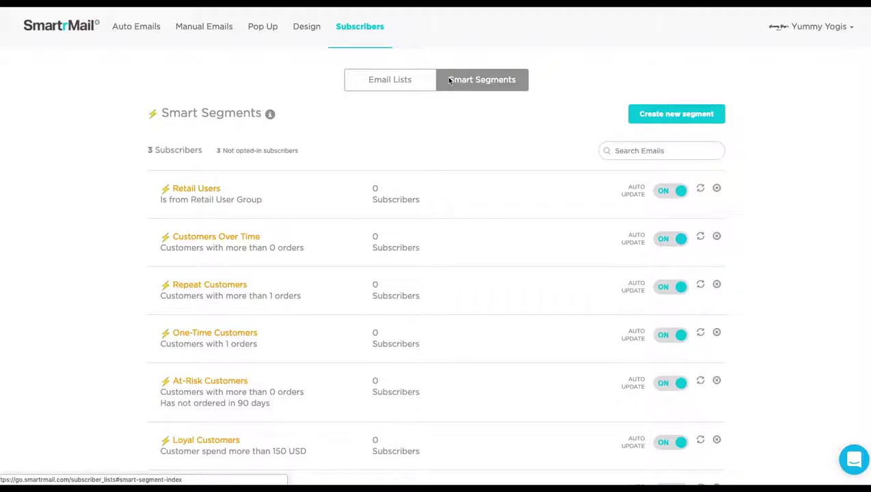
{"action": "left_click", "coordinate": [644, 118]}
{"action": "left_click", "coordinate": [375, 108]}
{"action": "type", "text": "Yoga Pants Purchasers"}
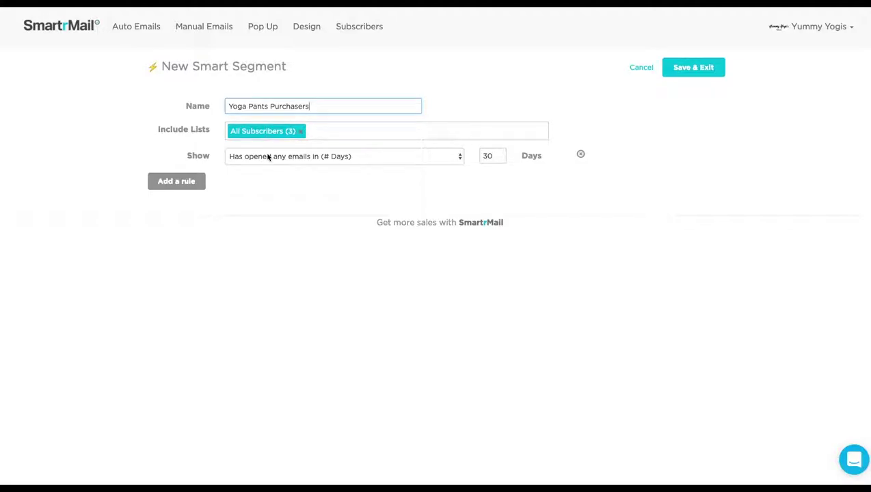
Set the segment's rule to Has purchased from collection with the Yoga Pants collection, and save the segment.
{"action": "left_click", "coordinate": [269, 158]}
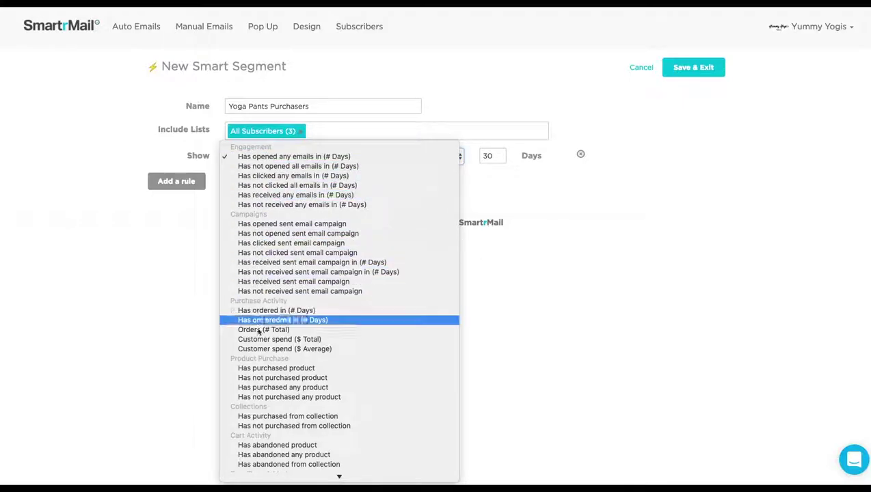
{"action": "left_click", "coordinate": [260, 416]}
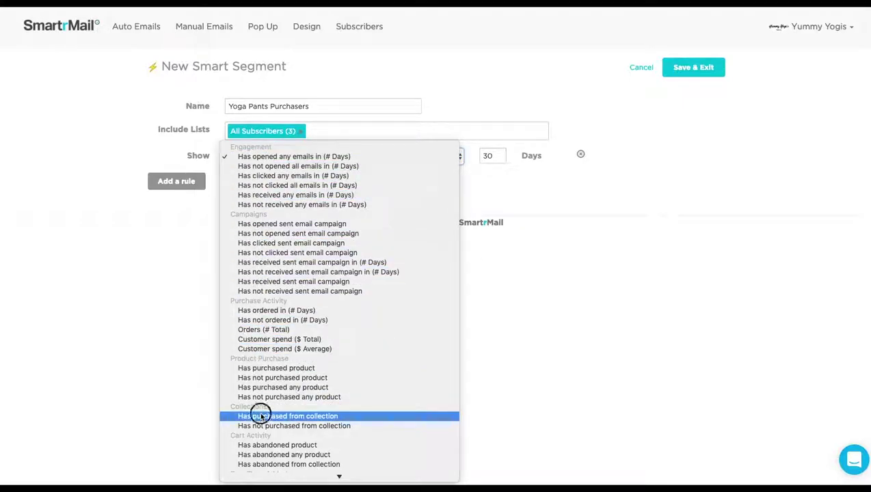
{"action": "left_click", "coordinate": [279, 200]}
{"action": "type", "text": "yoga pants"}
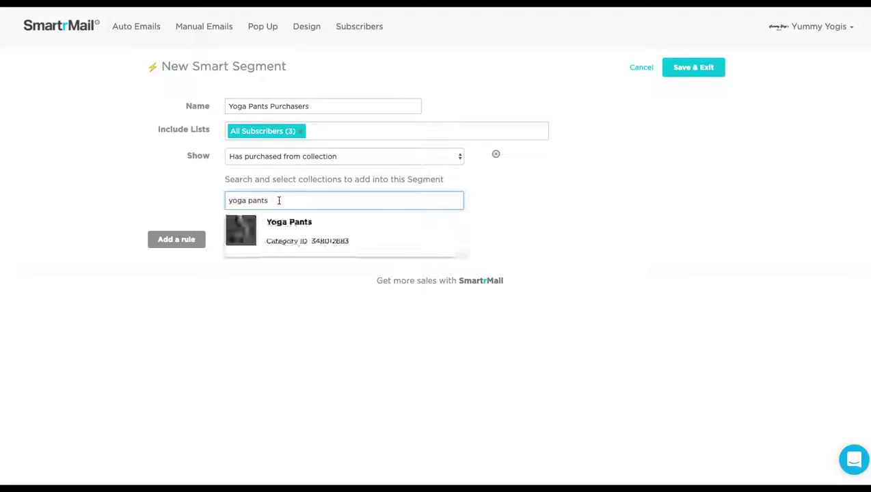
{"action": "left_click", "coordinate": [280, 236]}
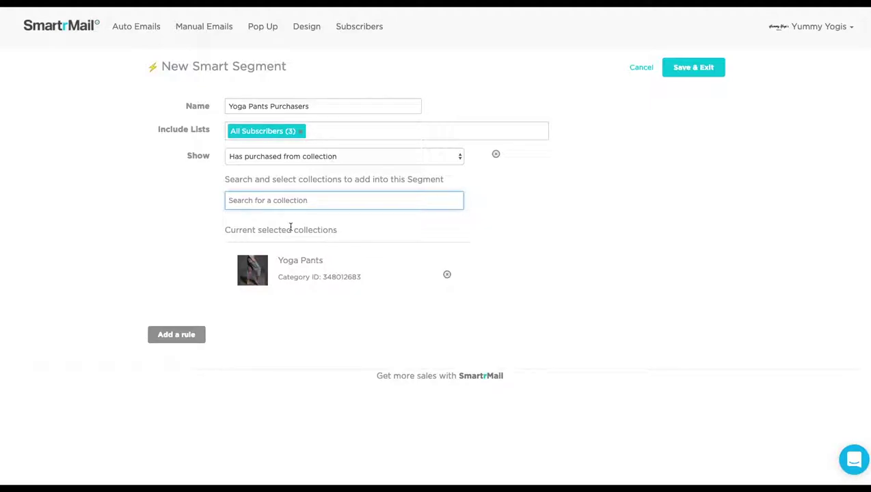
{"action": "left_click", "coordinate": [679, 71]}
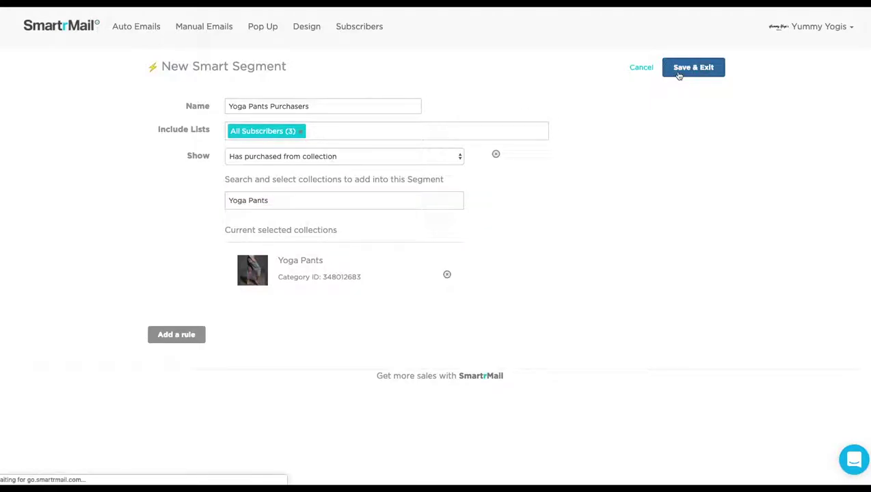
Open the Yoga Socks Cross-Sell Email draft from the automated flows.
{"action": "scroll", "coordinate": [679, 71], "scroll_direction": "down", "scroll_amount": 3}
{"action": "scroll", "coordinate": [679, 72], "scroll_direction": "down", "scroll_amount": 2}
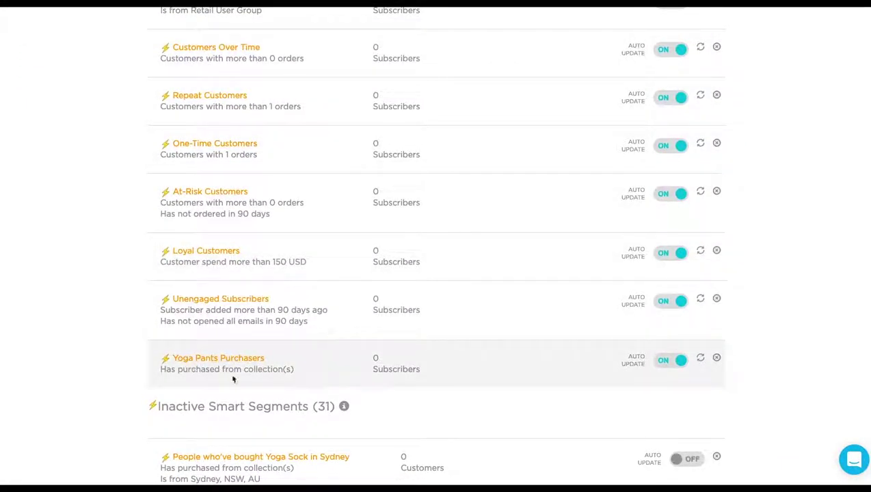
{"action": "scroll", "coordinate": [250, 361], "scroll_direction": "up", "scroll_amount": 4}
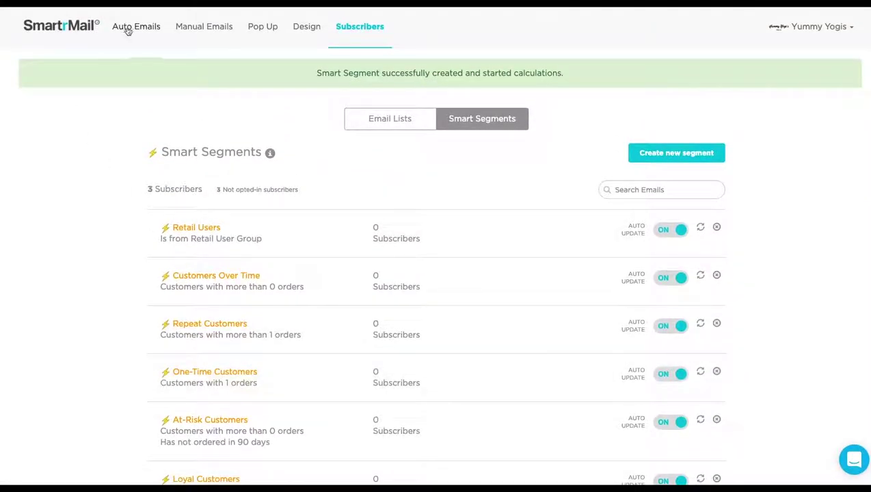
{"action": "left_click", "coordinate": [127, 30]}
{"action": "scroll", "coordinate": [128, 31], "scroll_direction": "down", "scroll_amount": 1}
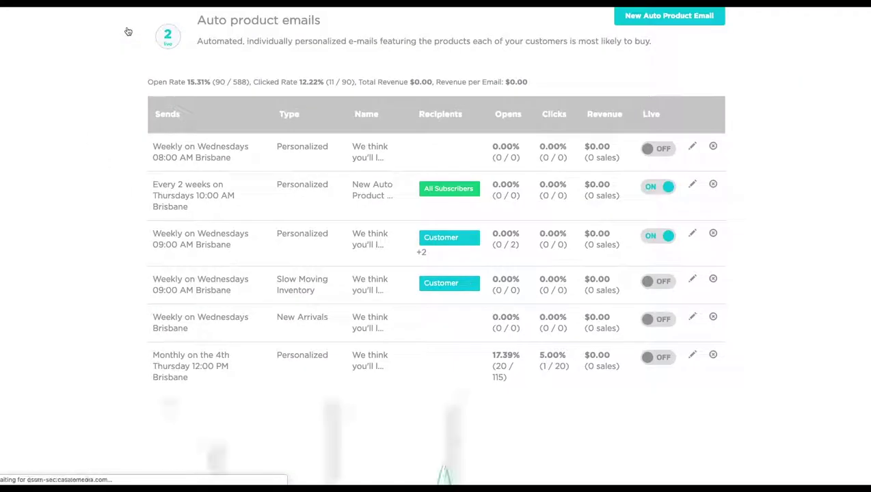
{"action": "scroll", "coordinate": [128, 31], "scroll_direction": "up", "scroll_amount": 2}
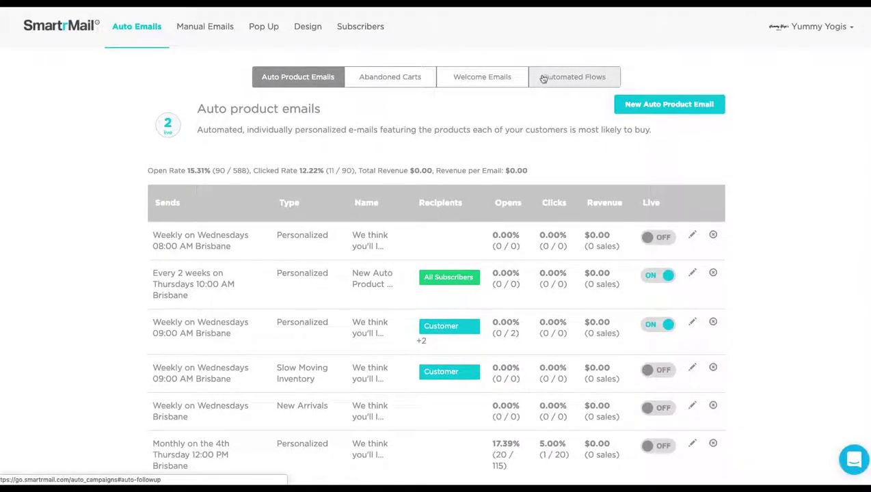
{"action": "left_click", "coordinate": [543, 78]}
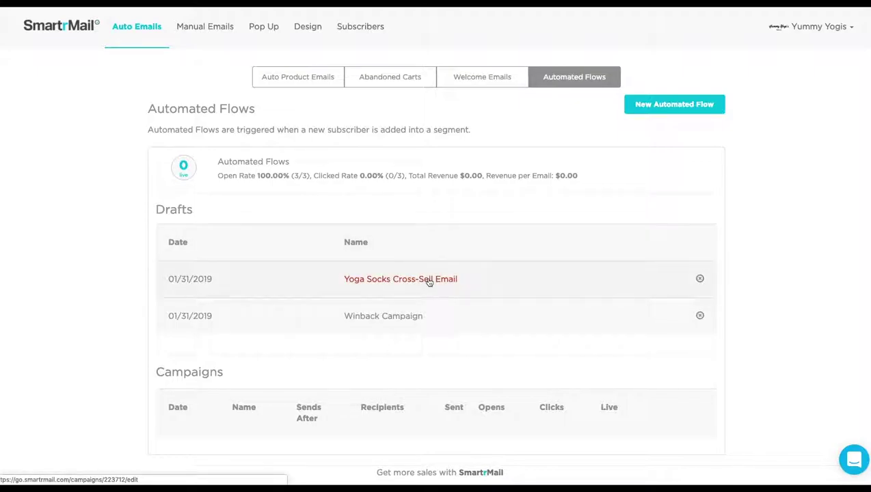
{"action": "left_click", "coordinate": [429, 281]}
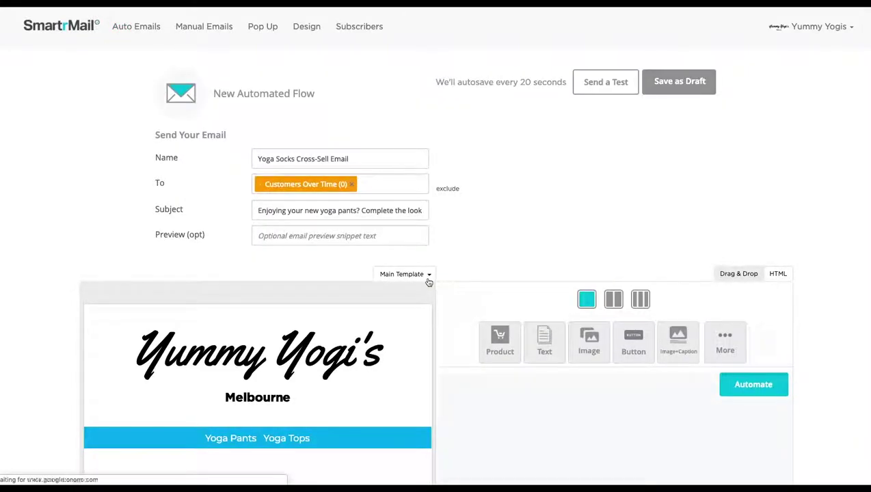
Review the draft email's content, from the yoga pants heading and sock products to the closing questions section.
{"action": "scroll", "coordinate": [429, 282], "scroll_direction": "down", "scroll_amount": 7}
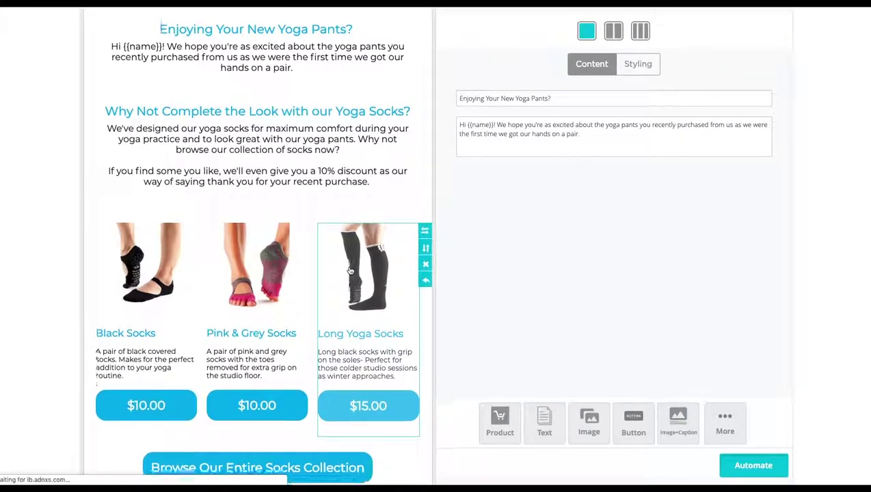
{"action": "scroll", "coordinate": [350, 272], "scroll_direction": "up", "scroll_amount": 3}
{"action": "scroll", "coordinate": [350, 271], "scroll_direction": "down", "scroll_amount": 4}
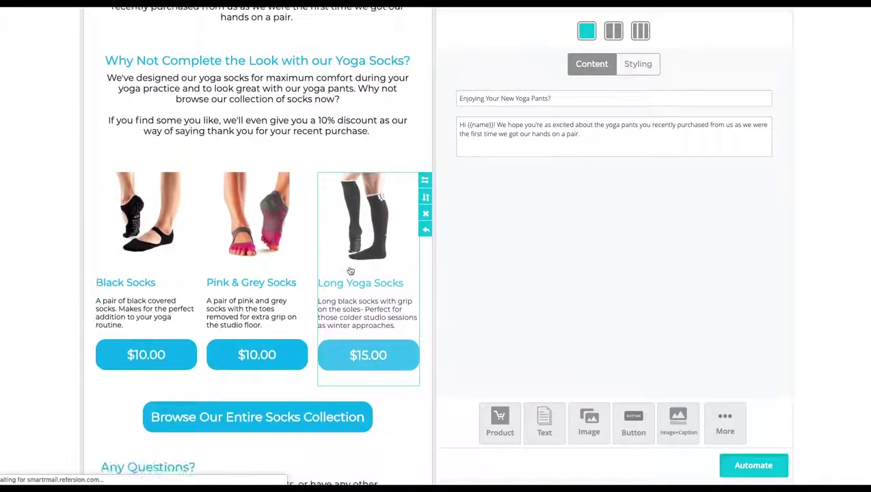
{"action": "scroll", "coordinate": [350, 271], "scroll_direction": "down", "scroll_amount": 3}
{"action": "scroll", "coordinate": [351, 270], "scroll_direction": "up", "scroll_amount": 2}
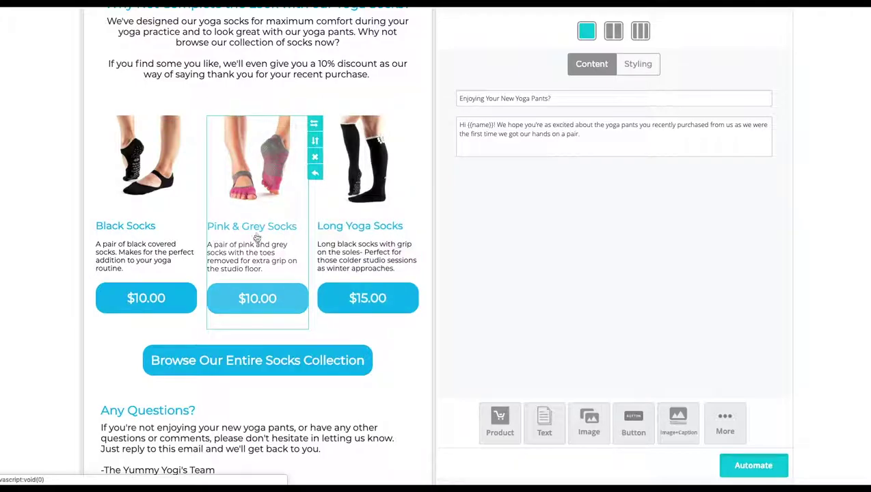
{"action": "scroll", "coordinate": [256, 236], "scroll_direction": "up", "scroll_amount": 5}
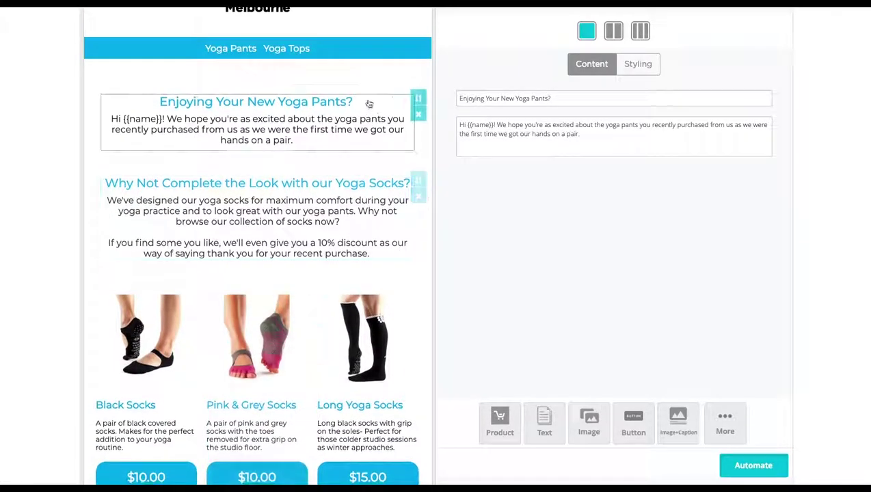
{"action": "scroll", "coordinate": [330, 109], "scroll_direction": "up", "scroll_amount": 6}
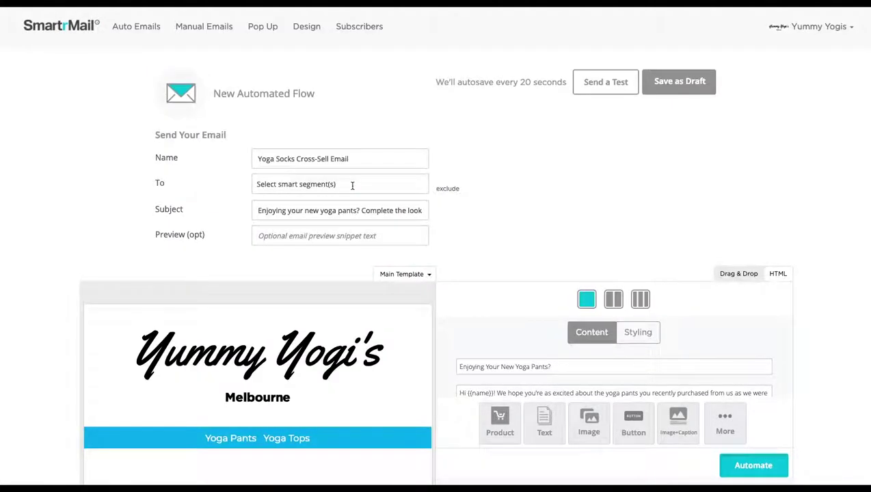
Address the cross-sell email to the Yoga Pants Purchasers smart segment.
{"action": "left_click", "coordinate": [352, 184]}
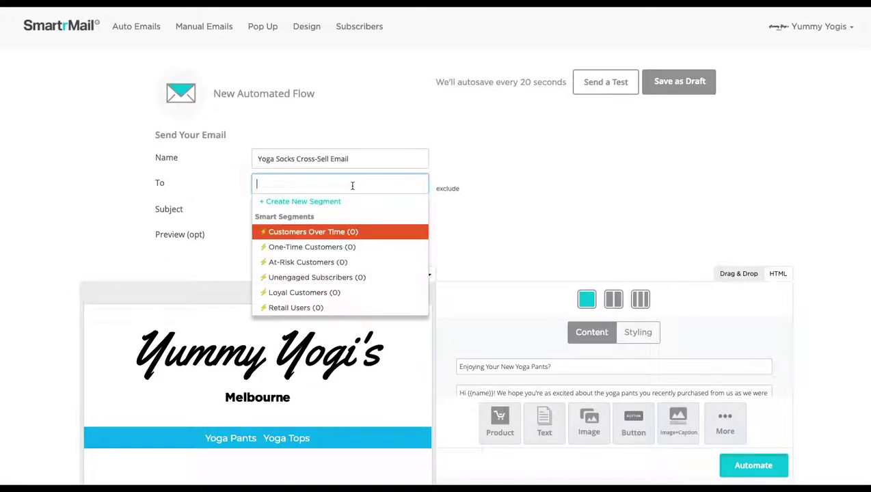
{"action": "scroll", "coordinate": [318, 308], "scroll_direction": "down", "scroll_amount": 1}
{"action": "left_click", "coordinate": [337, 296]}
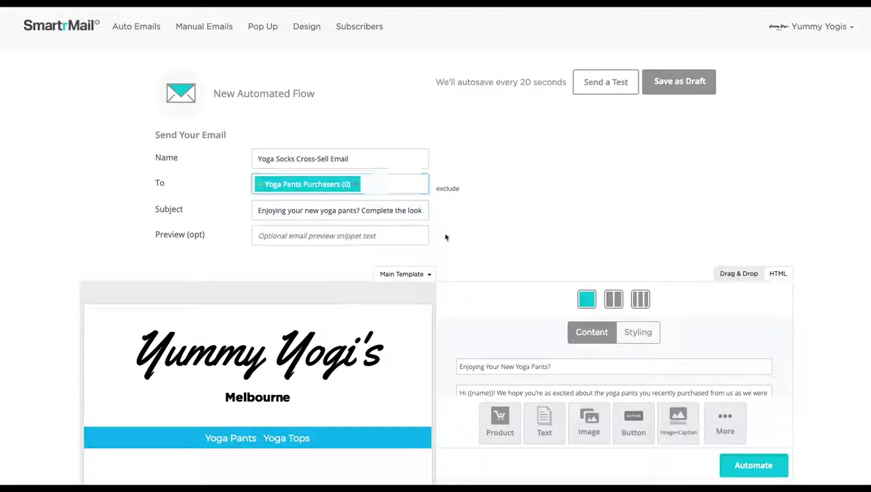
{"action": "left_click", "coordinate": [379, 160]}
{"action": "left_click", "coordinate": [379, 159]}
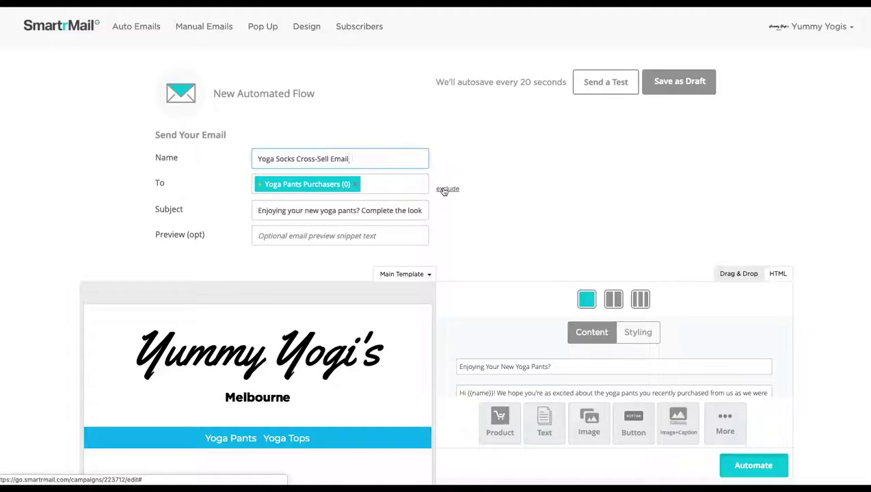
Schedule the flow as a once-off email with a custom delay of 4 weeks, and automate it.
{"action": "left_click", "coordinate": [745, 463]}
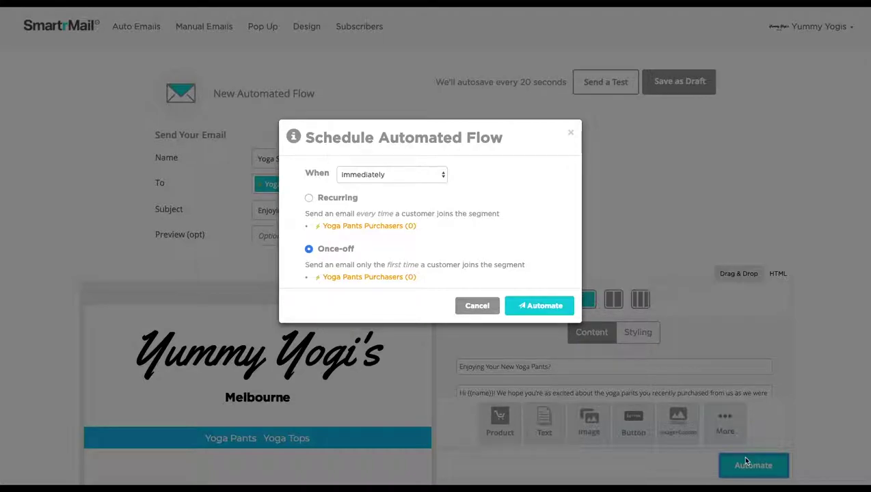
{"action": "left_click", "coordinate": [427, 176]}
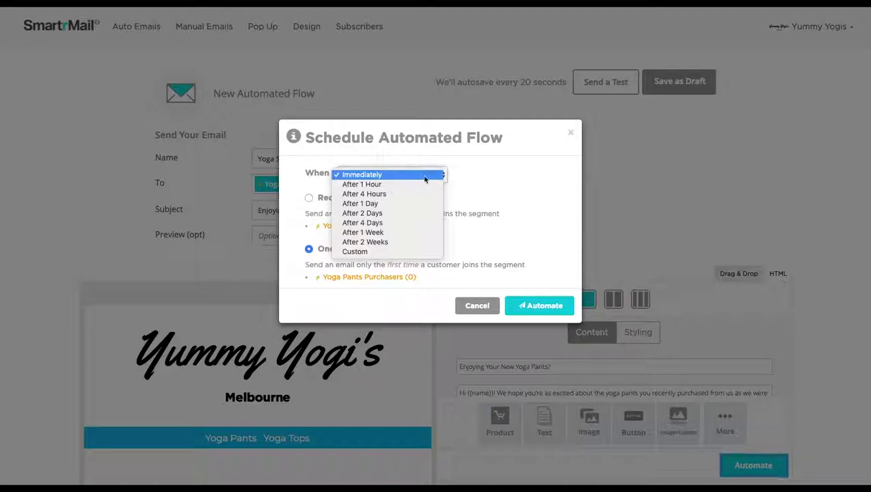
{"action": "left_click", "coordinate": [383, 251]}
{"action": "left_click", "coordinate": [357, 204]}
{"action": "type", "text": "4"}
{"action": "left_click", "coordinate": [401, 203]}
{"action": "left_click", "coordinate": [405, 219]}
{"action": "left_click", "coordinate": [404, 219]}
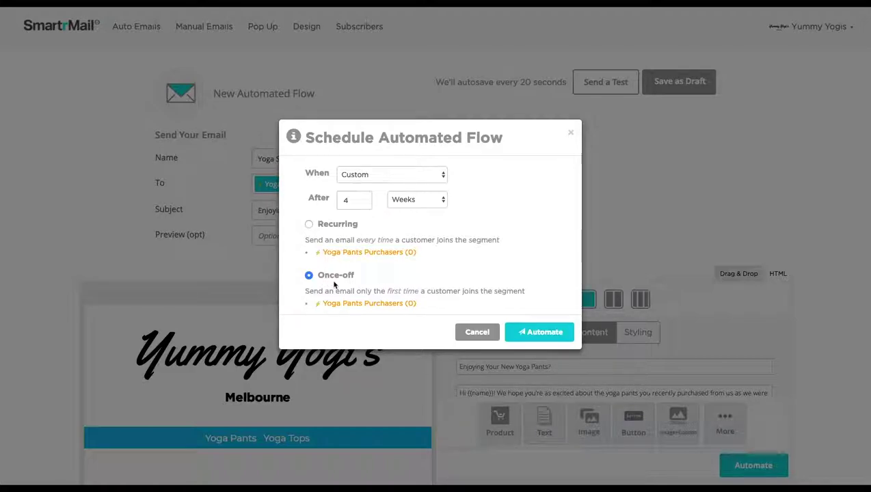
{"action": "left_click", "coordinate": [528, 338]}
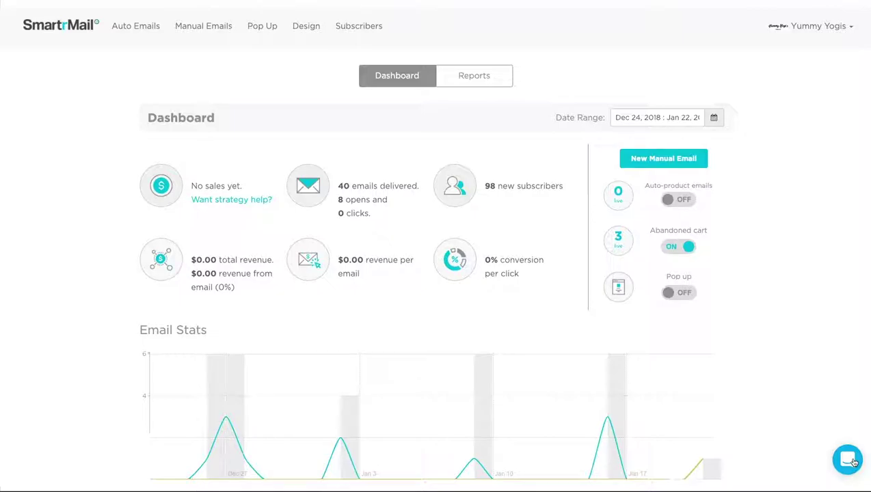
Start a new conversation in the support chat from the dashboard.
{"action": "left_click", "coordinate": [852, 461]}
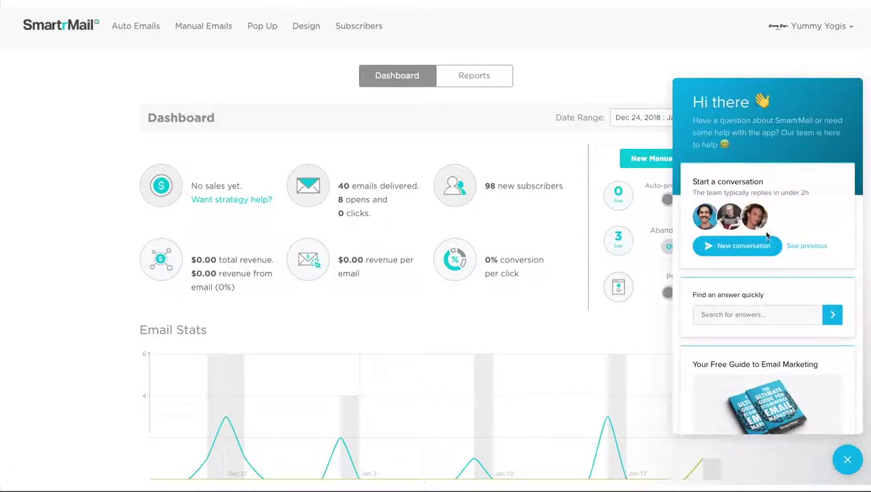
{"action": "left_click", "coordinate": [766, 241]}
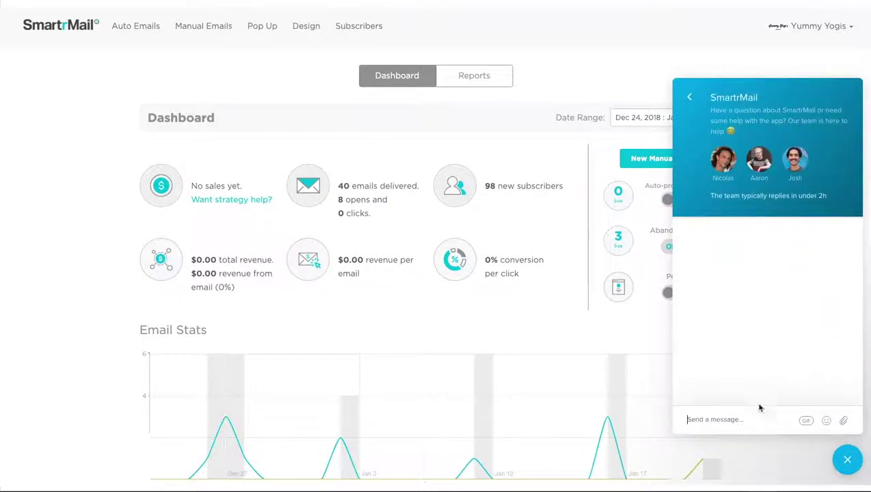